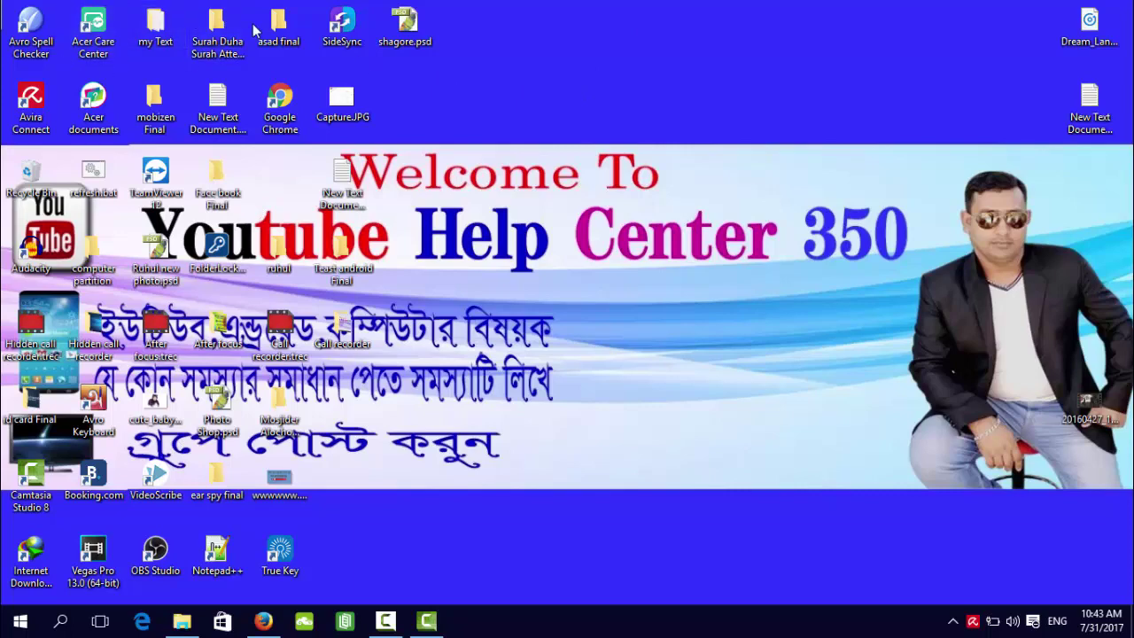
- Set imagesll.jpg from the image folder as the desktop background and minimize the folder window
left_click(182, 621)
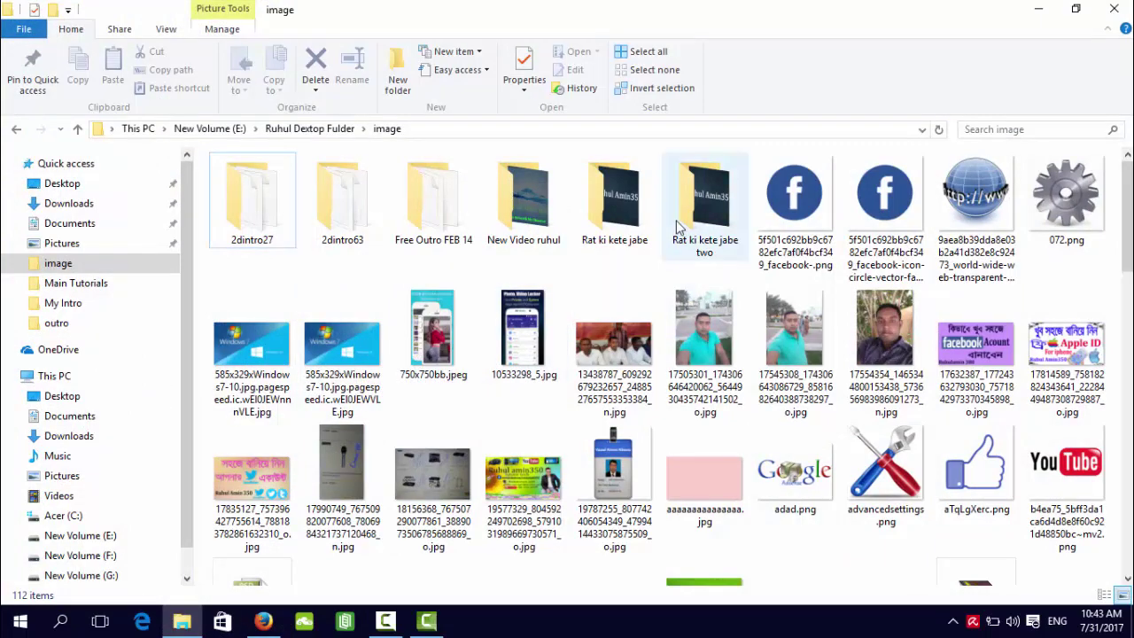
scroll(886, 230, "down", 10)
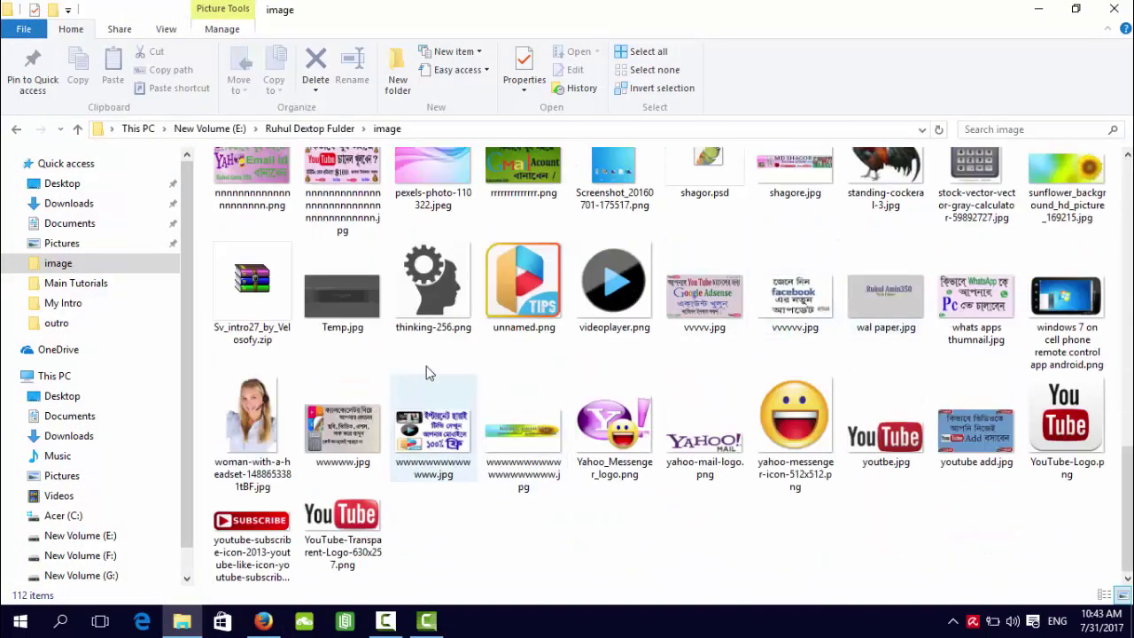
scroll(425, 372, "up", 10)
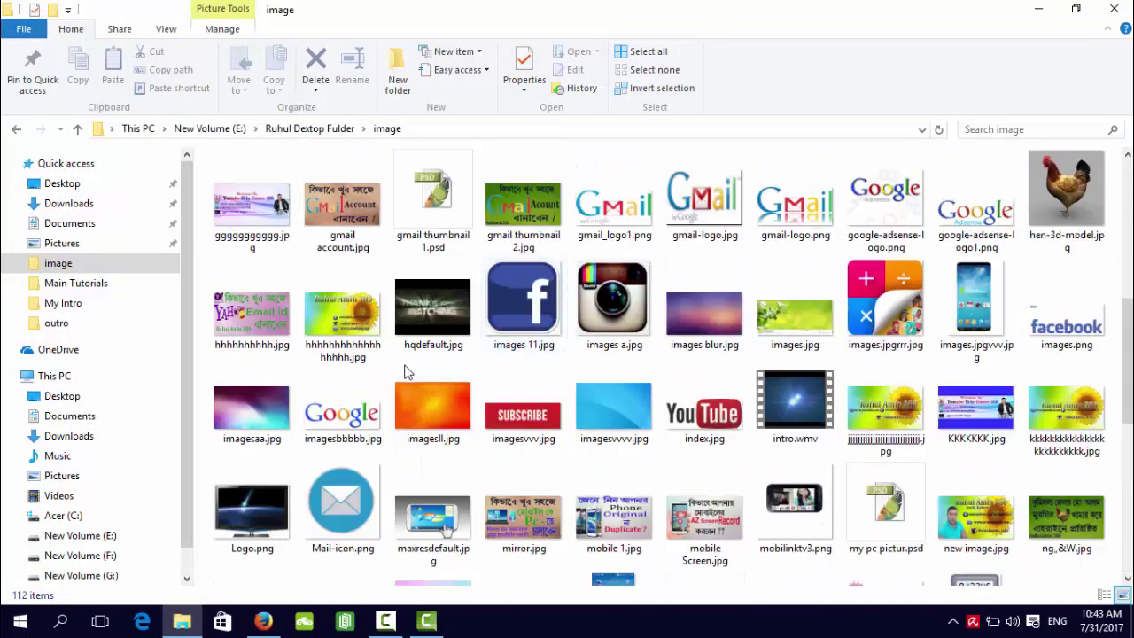
right_click(429, 413)
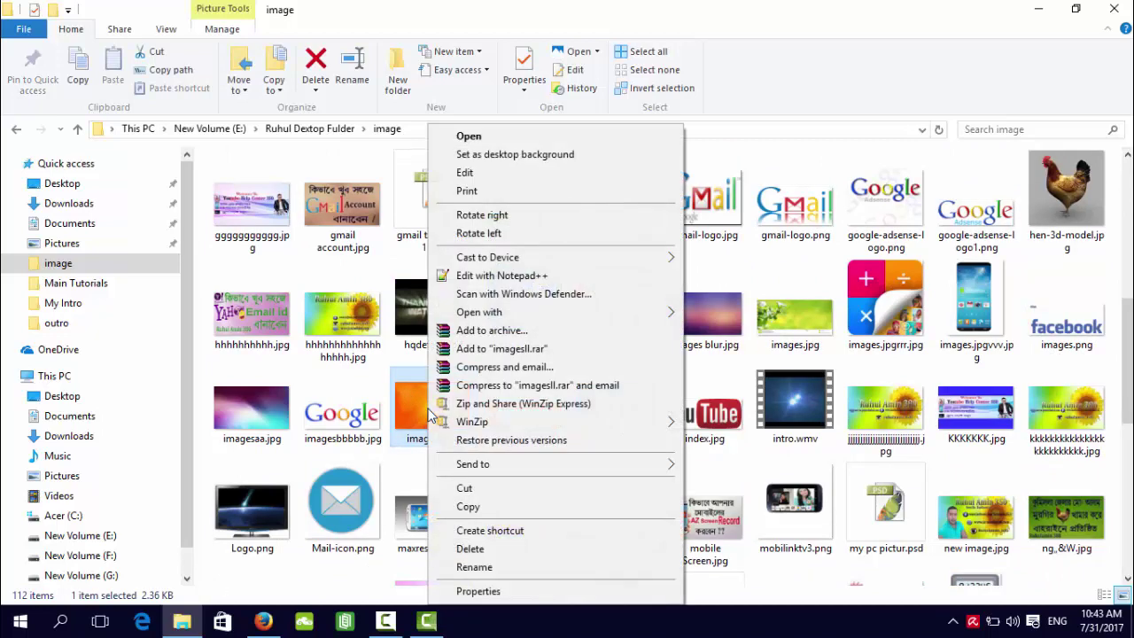
left_click(534, 155)
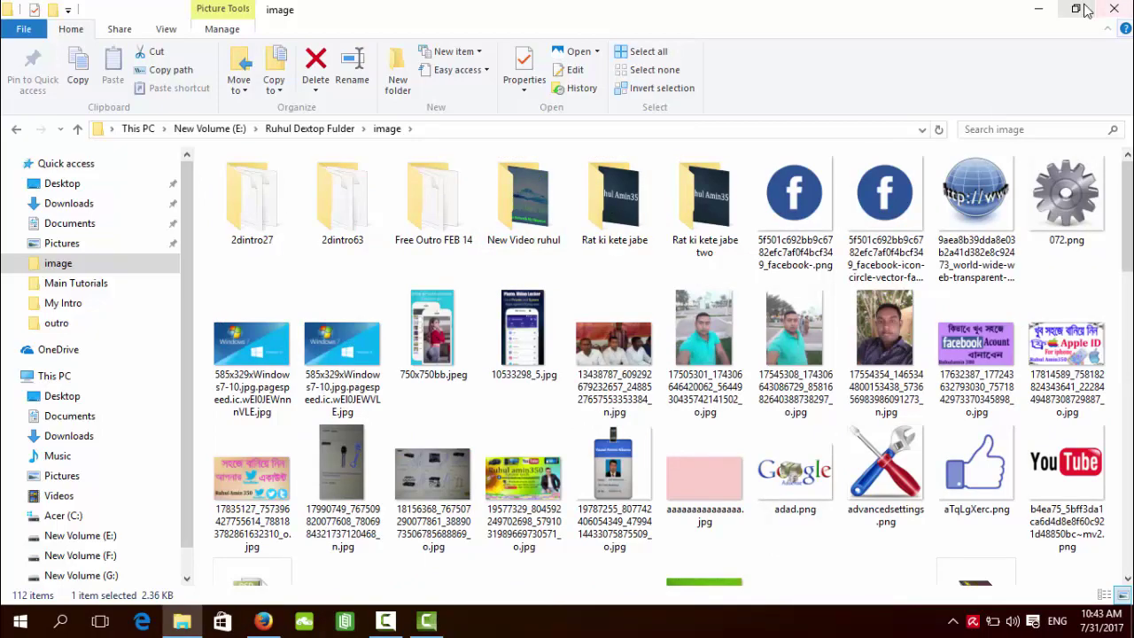
left_click(1038, 9)
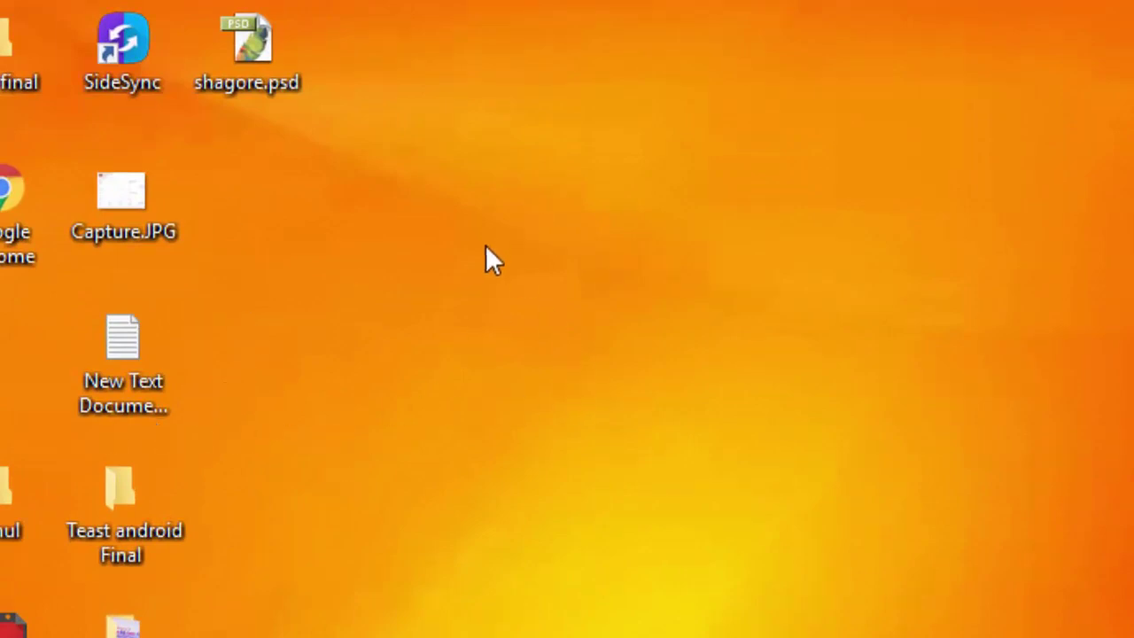
- Hide all icons on the desktop
right_click(522, 381)
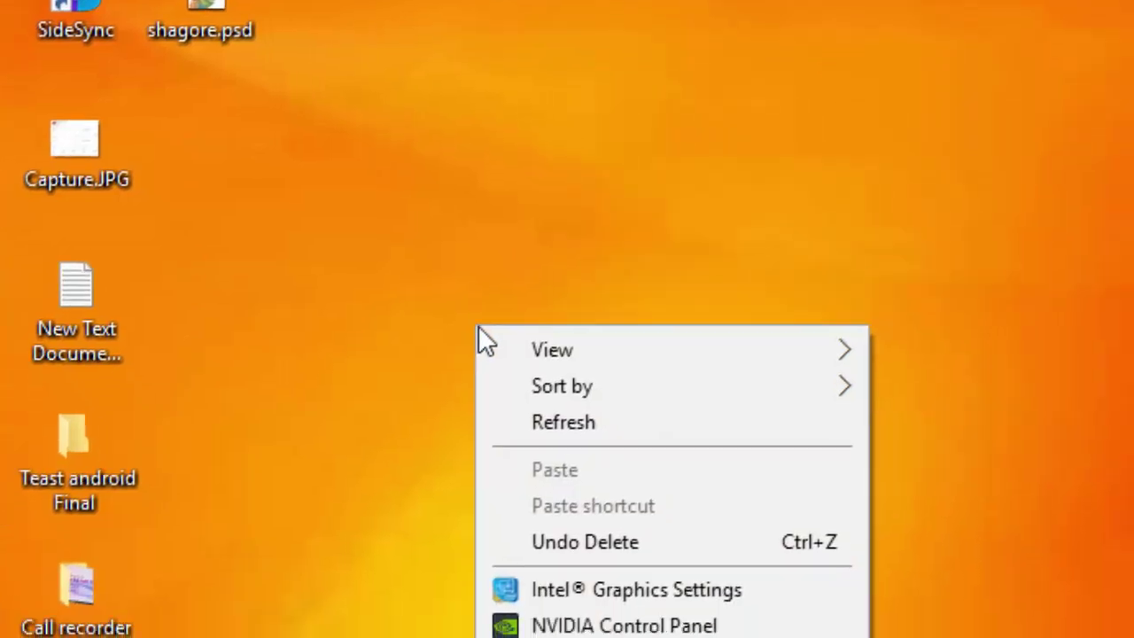
mouse_move(603, 402)
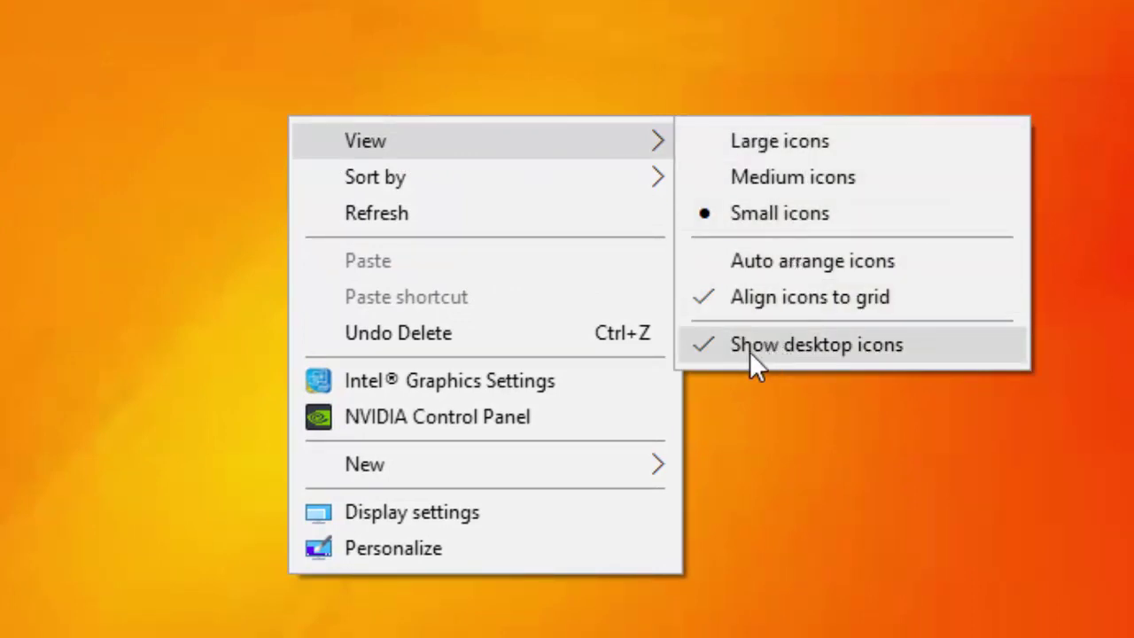
left_click(909, 344)
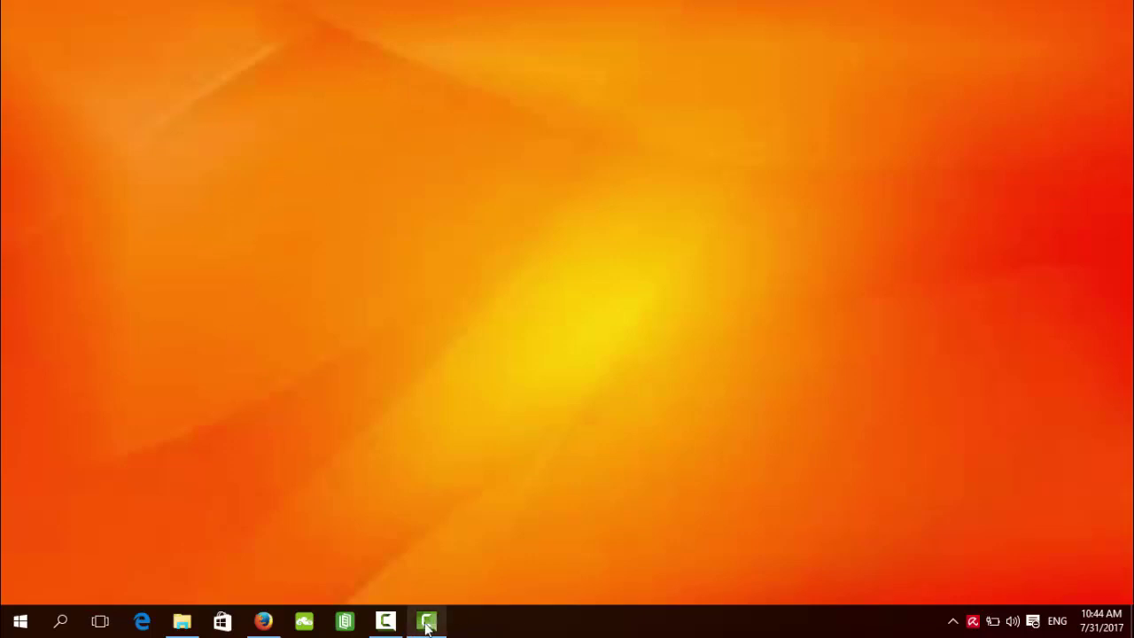
mouse_move(430, 618)
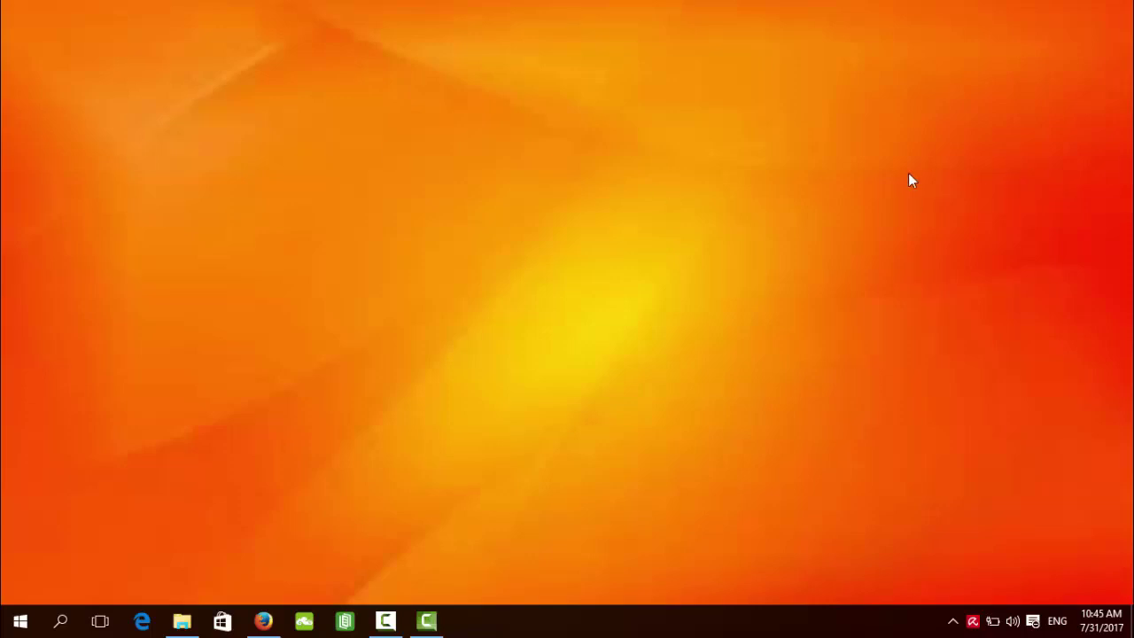
- Show the desktop icons again
right_click(296, 113)
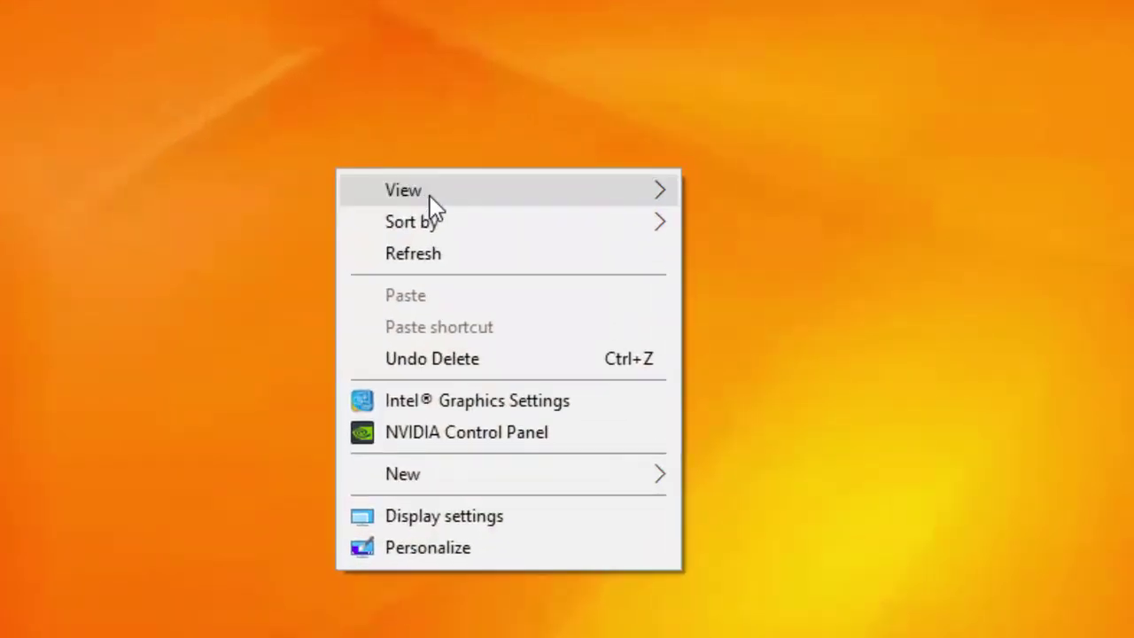
mouse_move(440, 202)
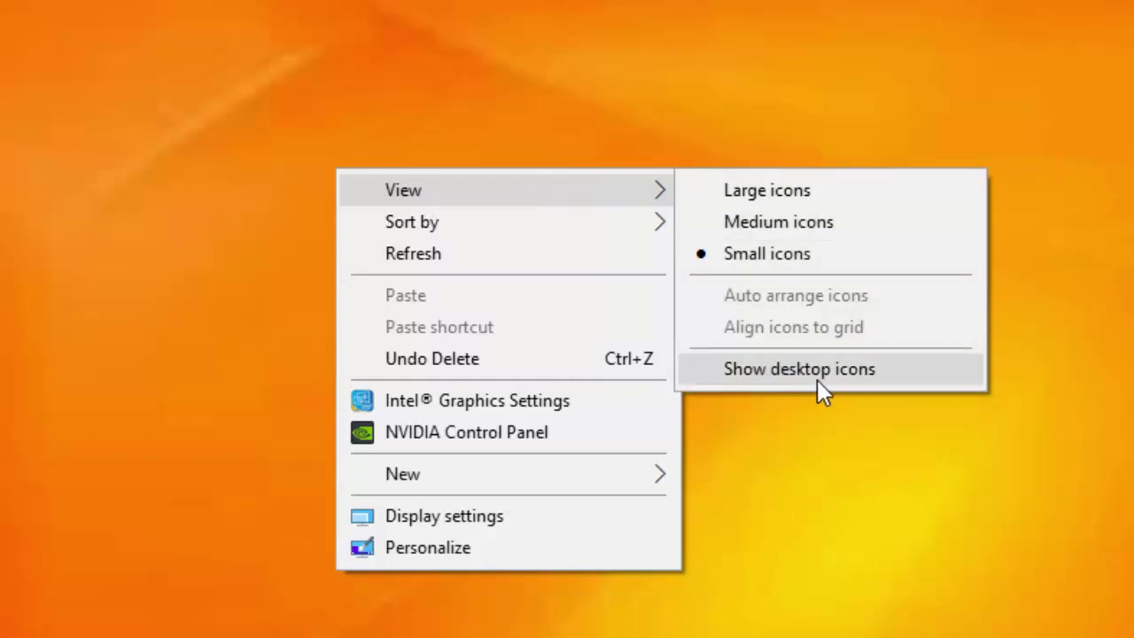
left_click(897, 383)
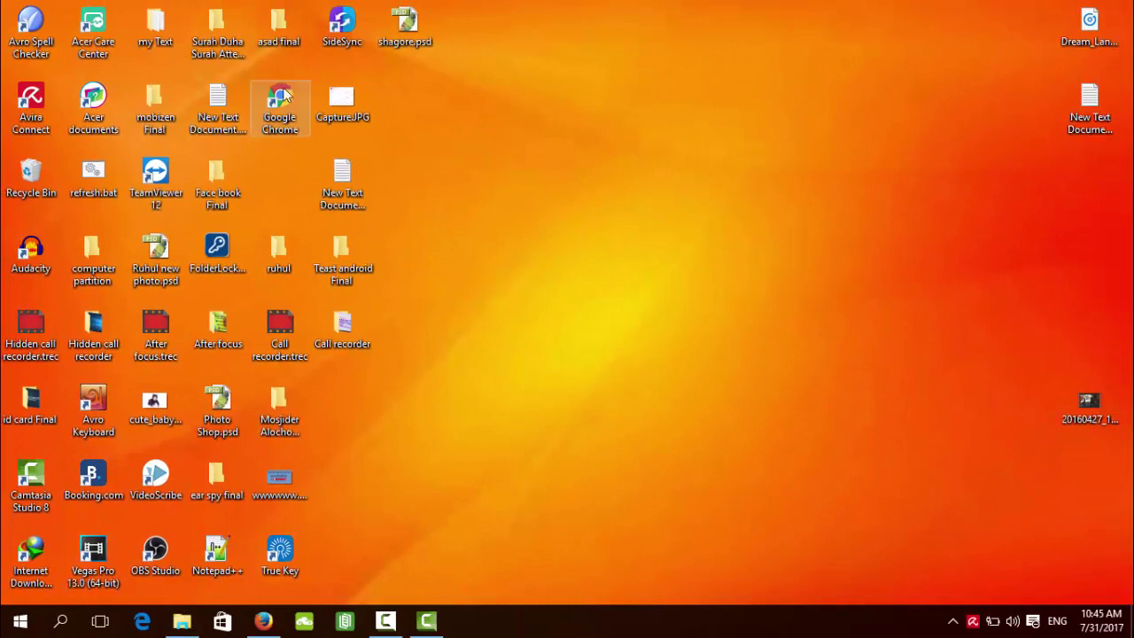
- Turn off the display of desktop icons once more
right_click(456, 125)
mouse_move(519, 138)
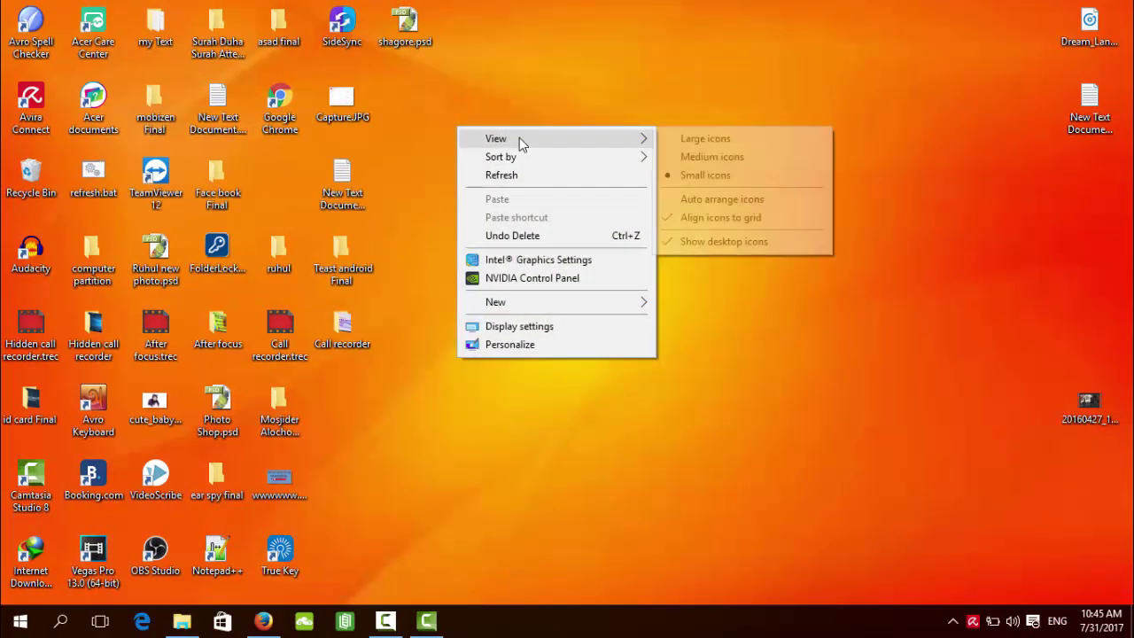
left_click(698, 242)
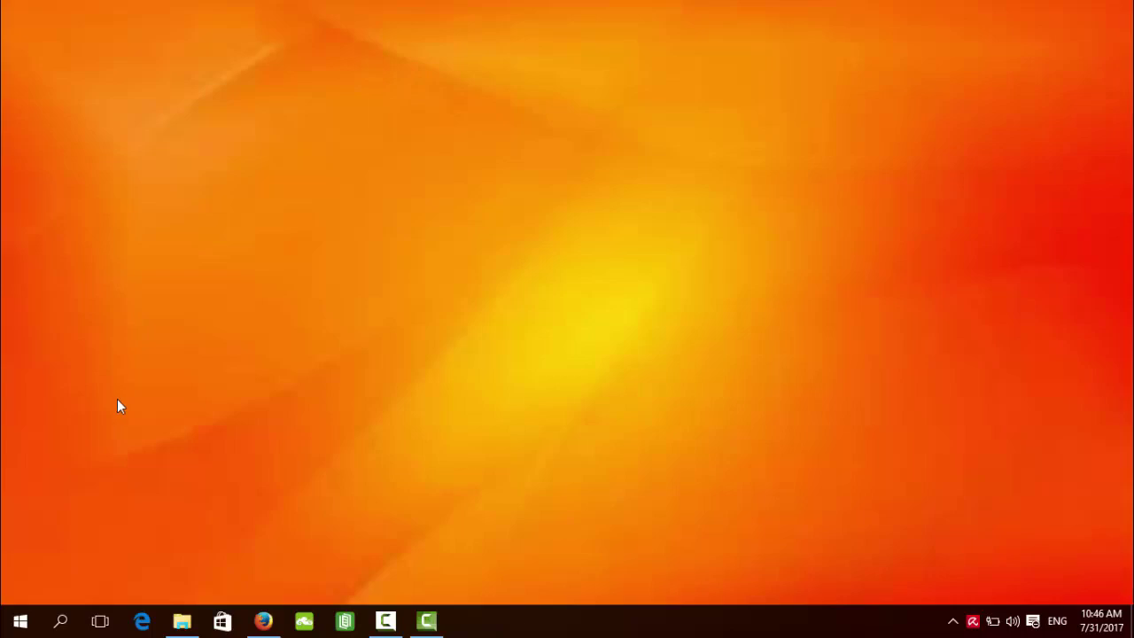
- Reopen the image folder in File Explorer and set KKKKKKK.jpg as the desktop background
left_click(143, 621)
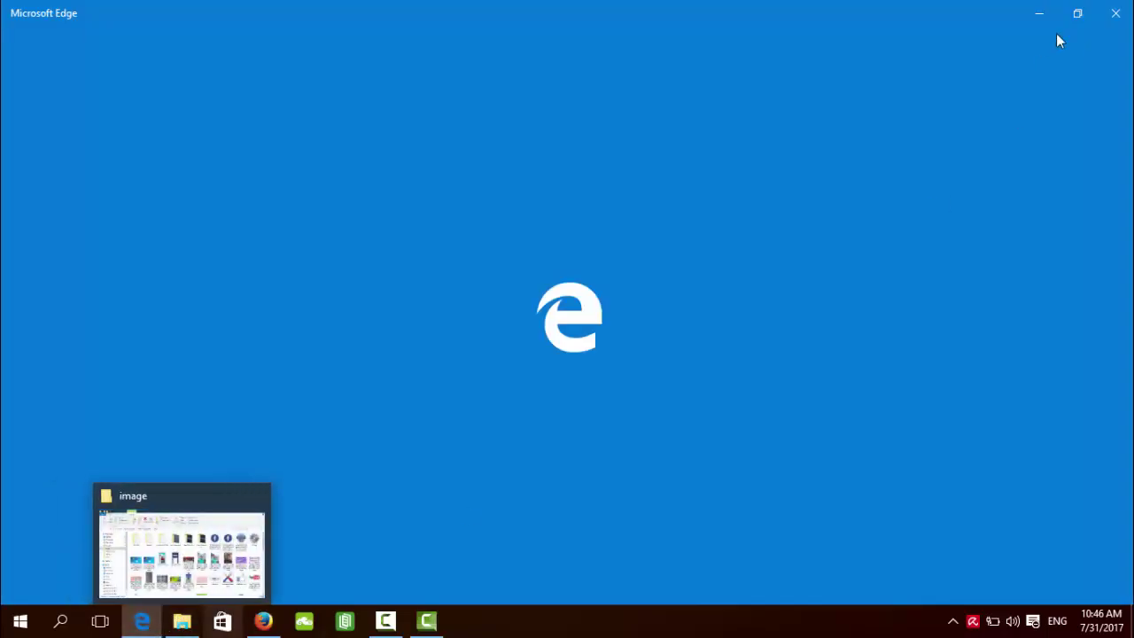
left_click(1107, 17)
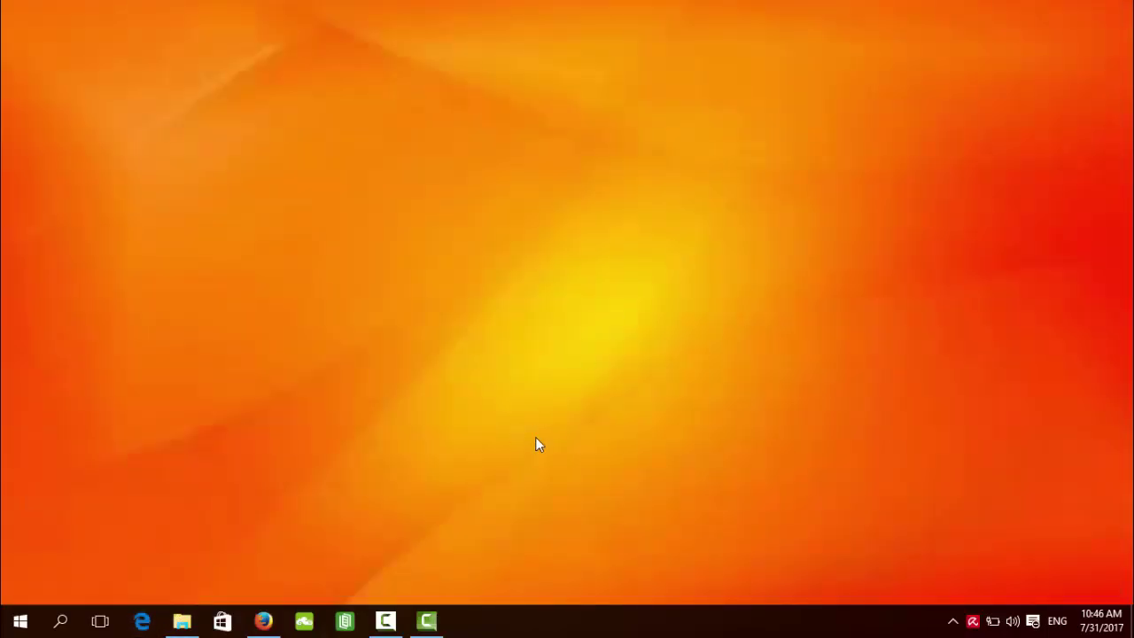
left_click(182, 621)
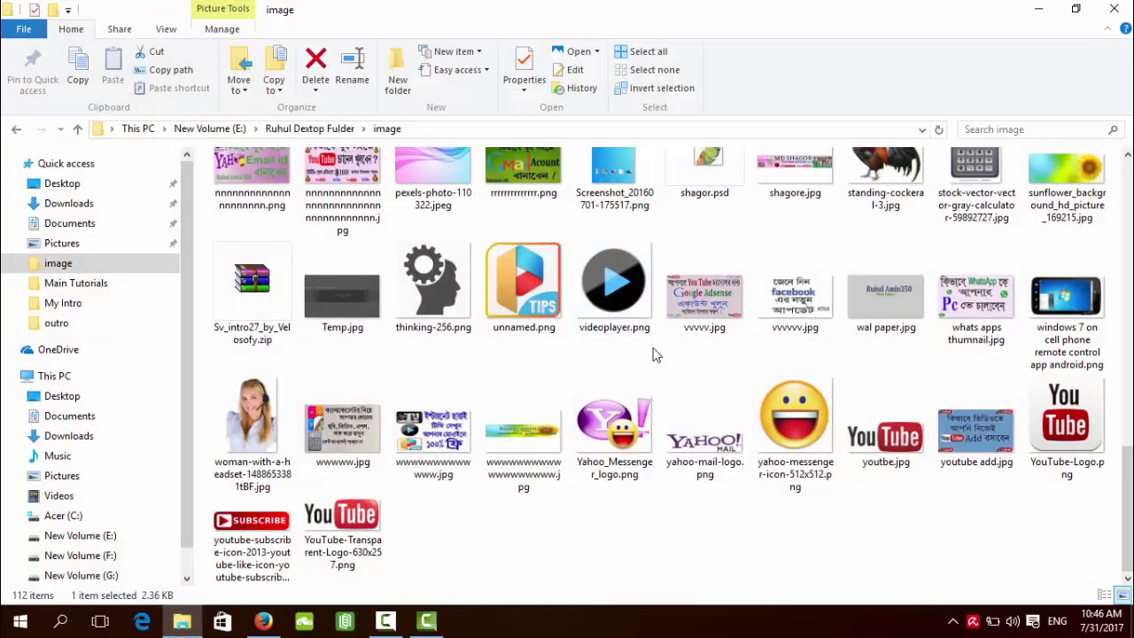
scroll(656, 354, "up", 5)
scroll(656, 354, "down", 5)
scroll(856, 393, "up", 5)
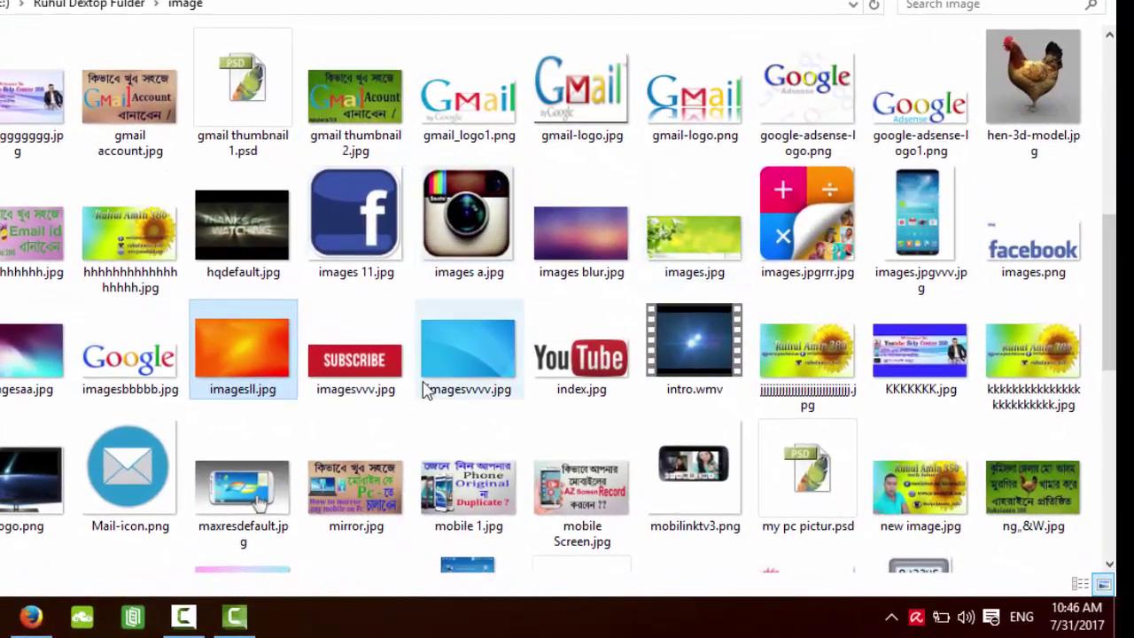
scroll(432, 381, "down", 3)
scroll(436, 368, "up", 1)
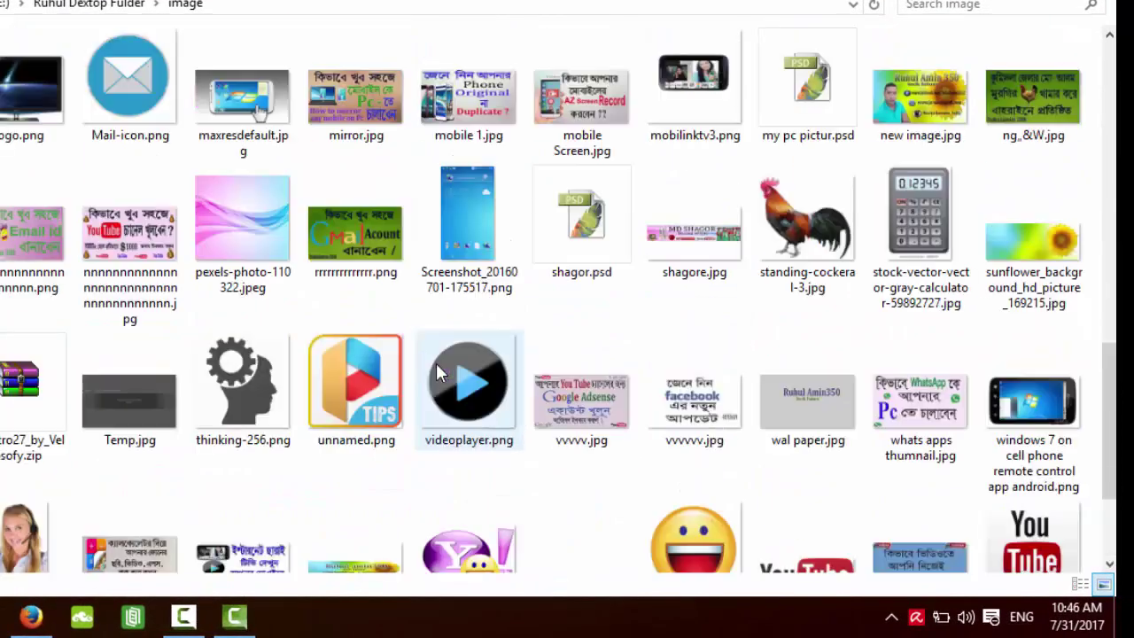
scroll(441, 372, "up", 3)
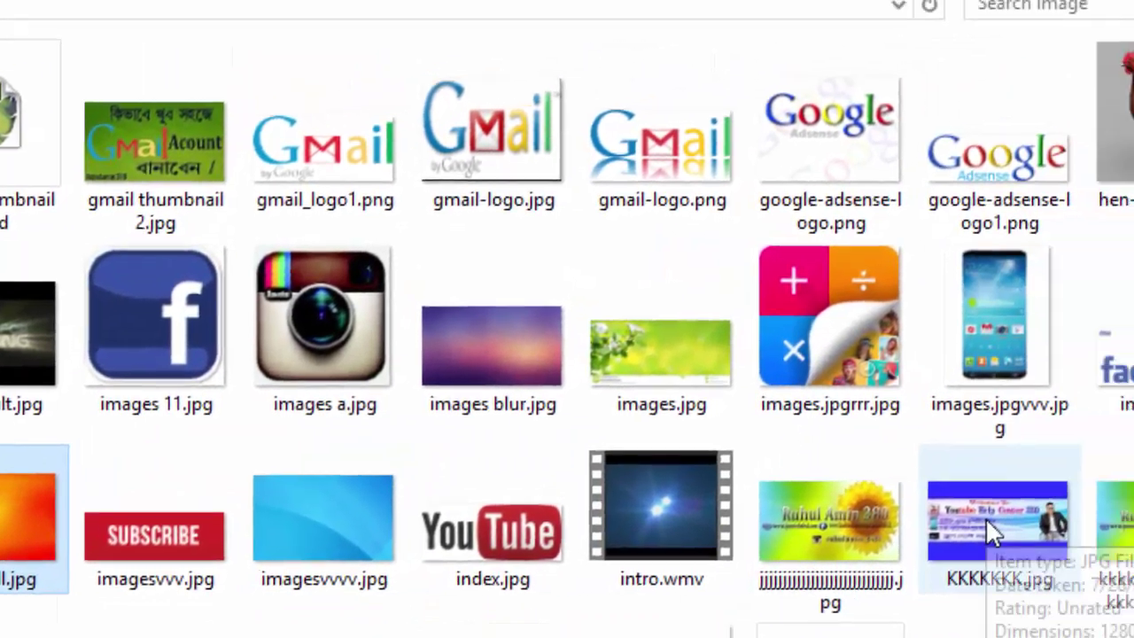
right_click(1112, 478)
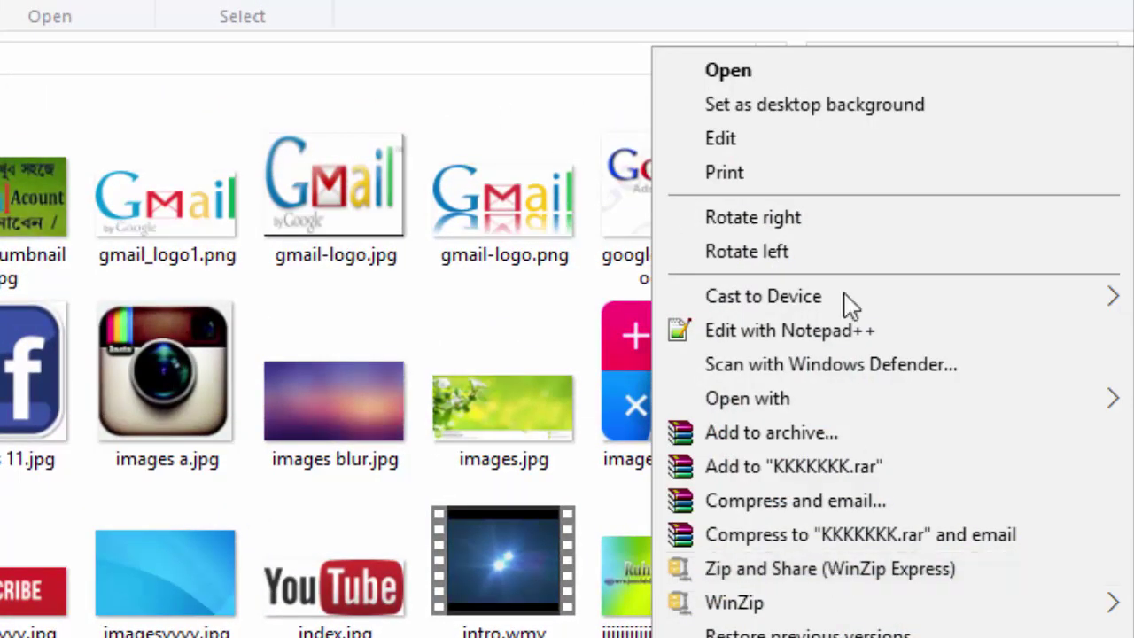
left_click(570, 144)
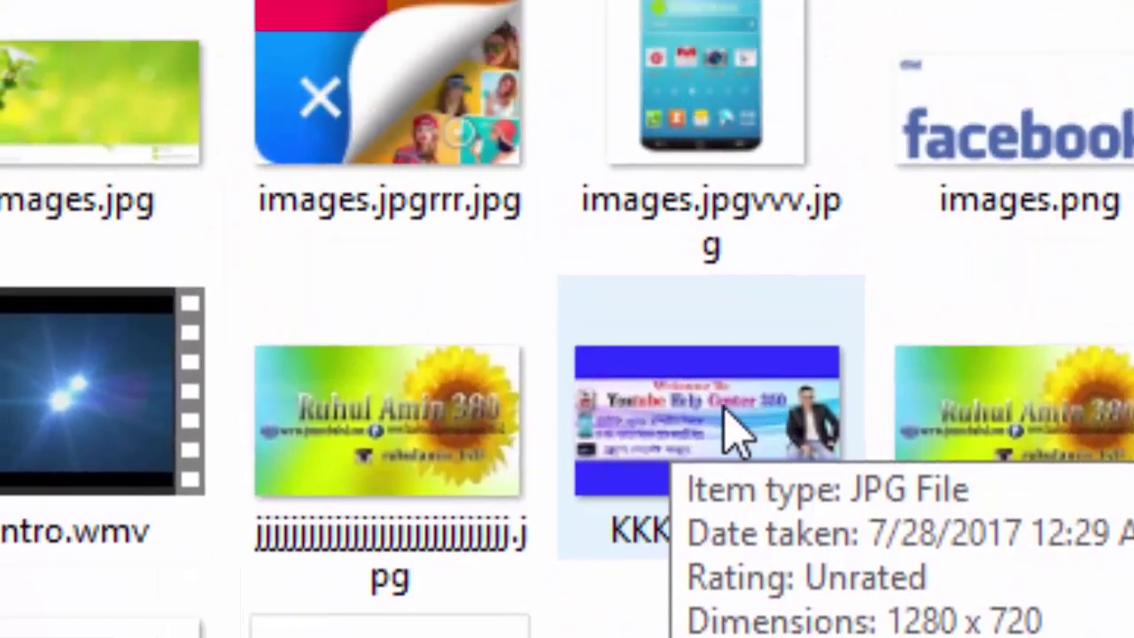
right_click(735, 228)
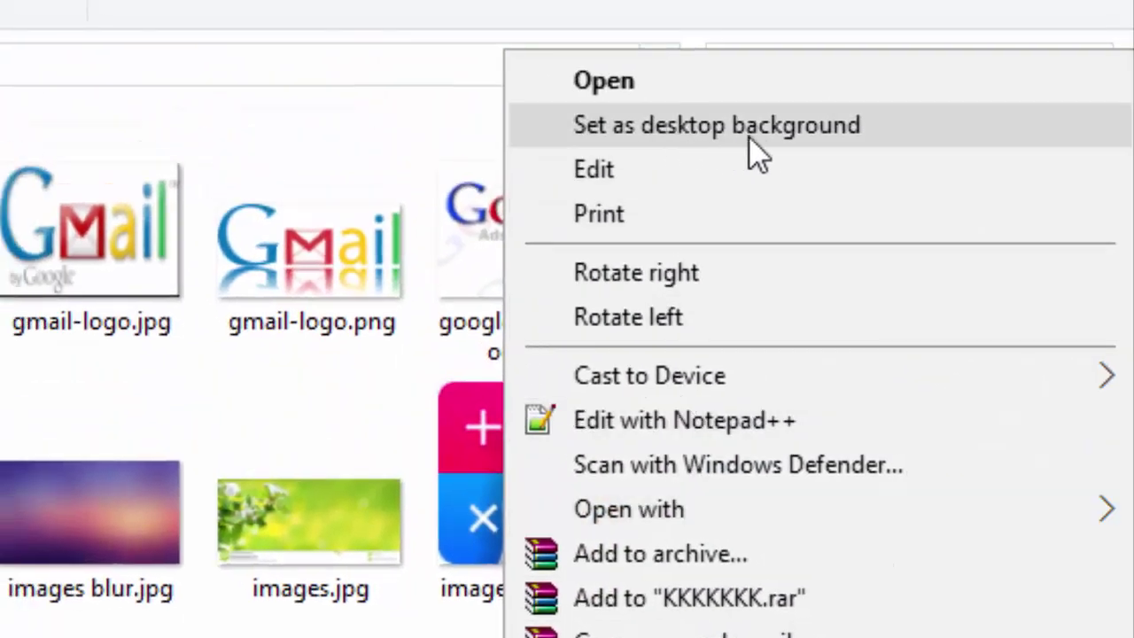
left_click(802, 133)
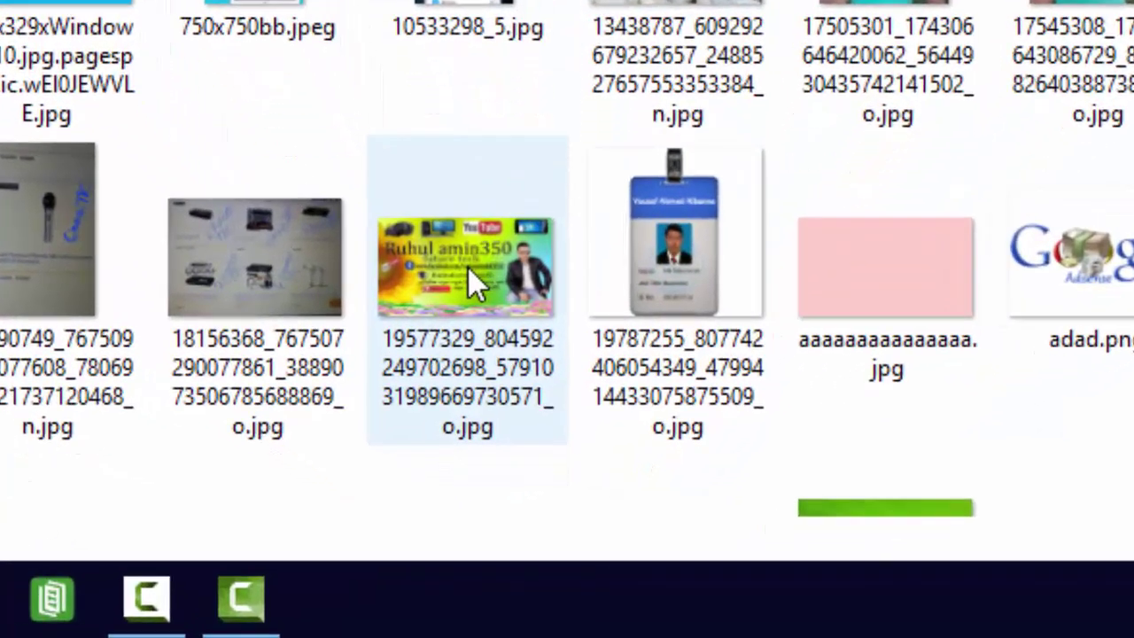
right_click(483, 318)
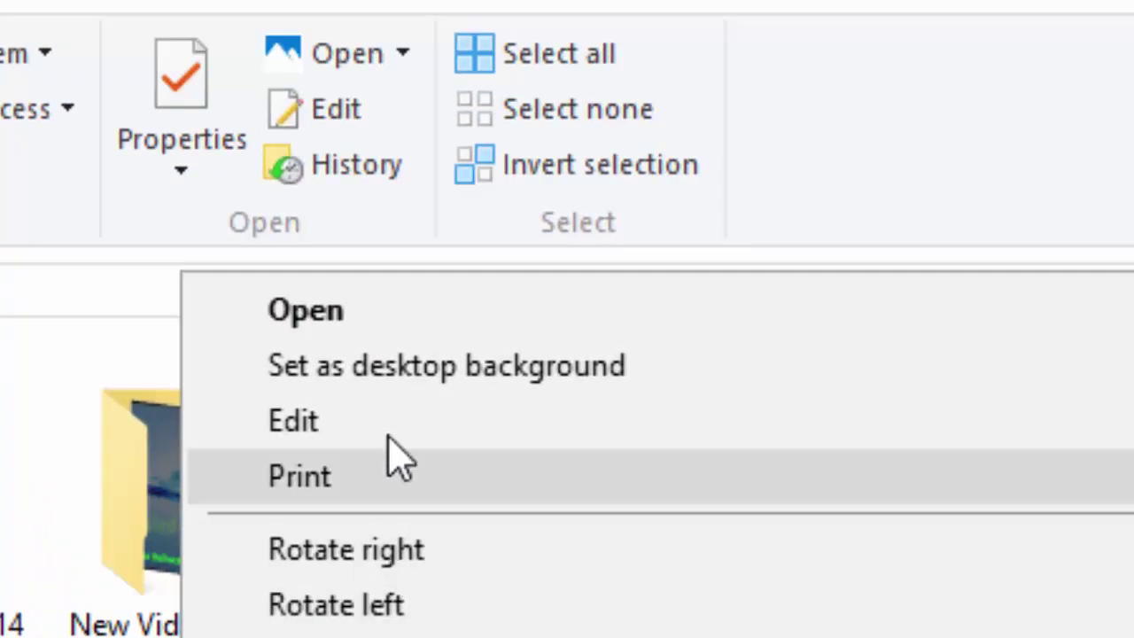
key("Escape")
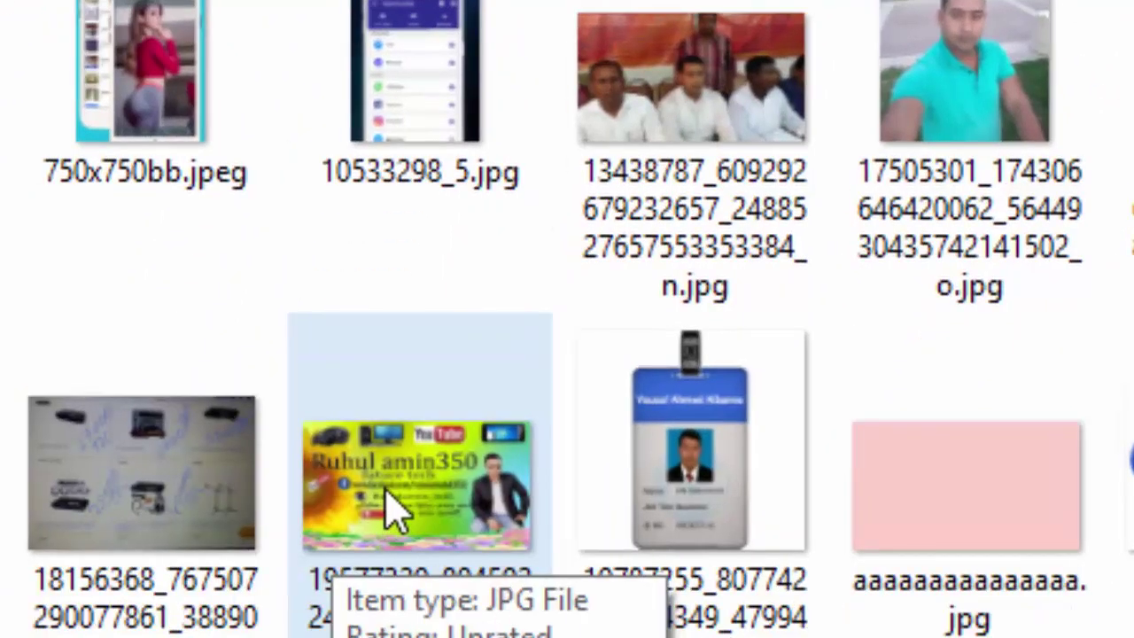
right_click(395, 512)
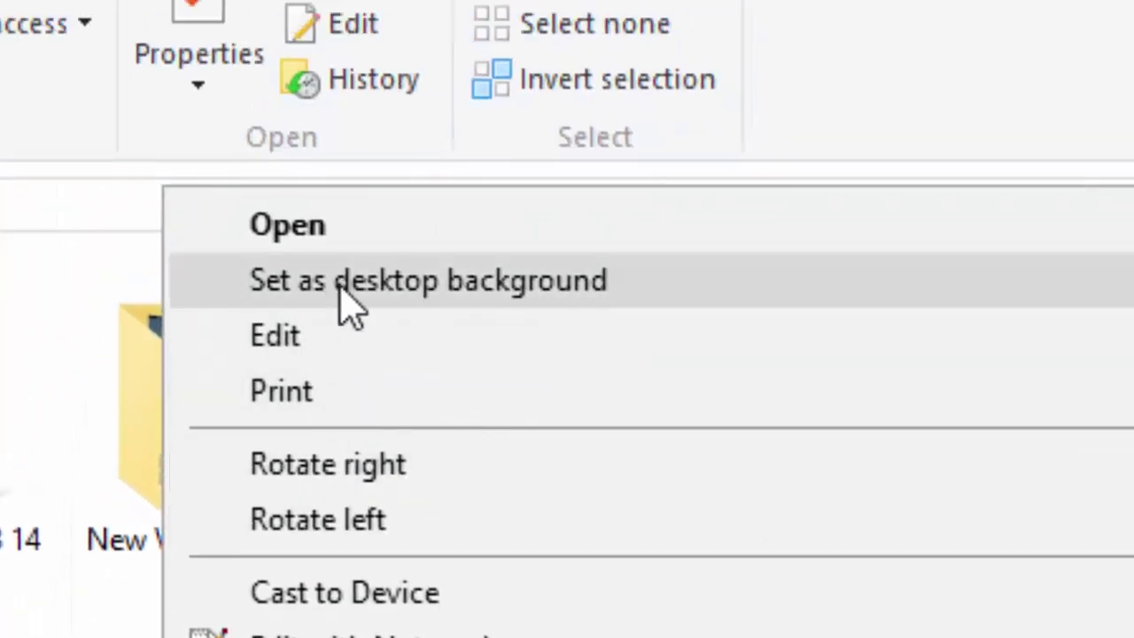
left_click(512, 285)
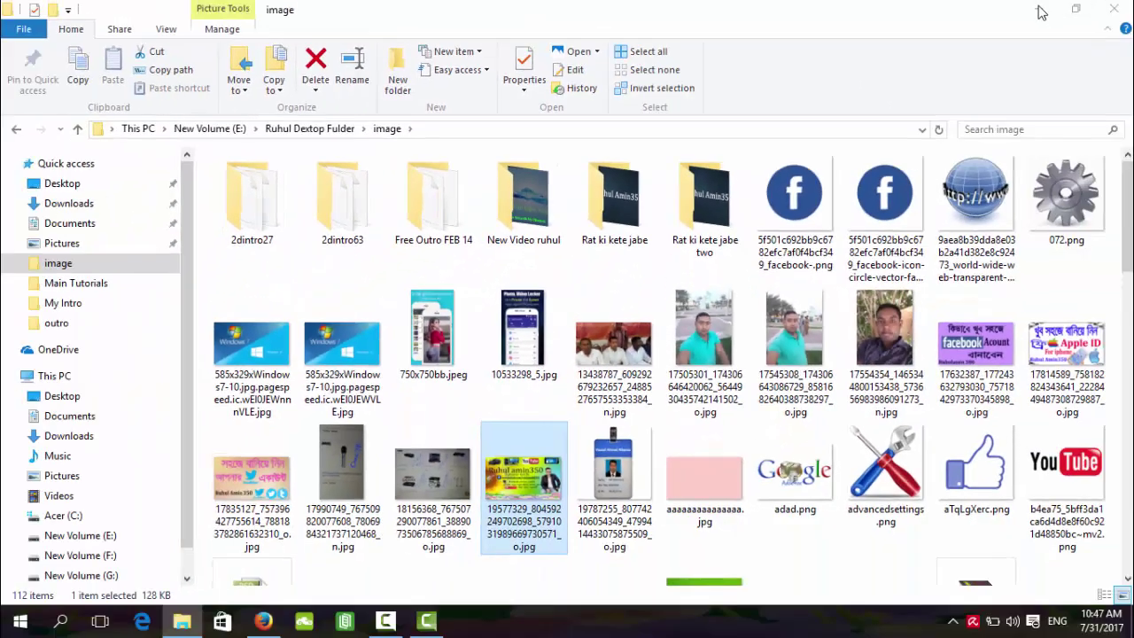
key("super+d")
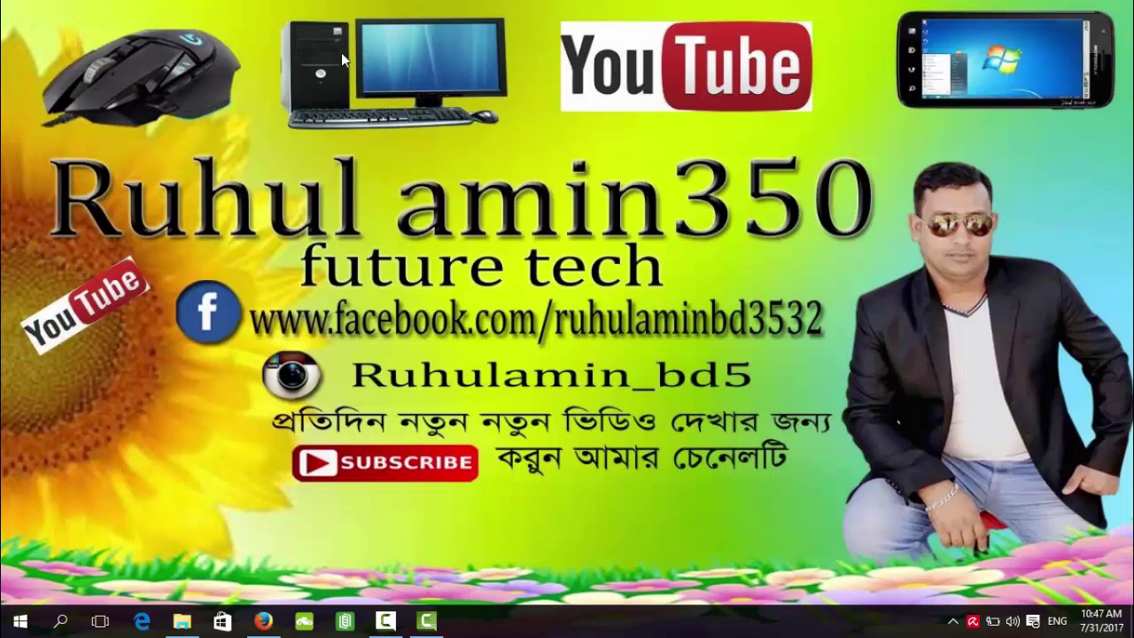